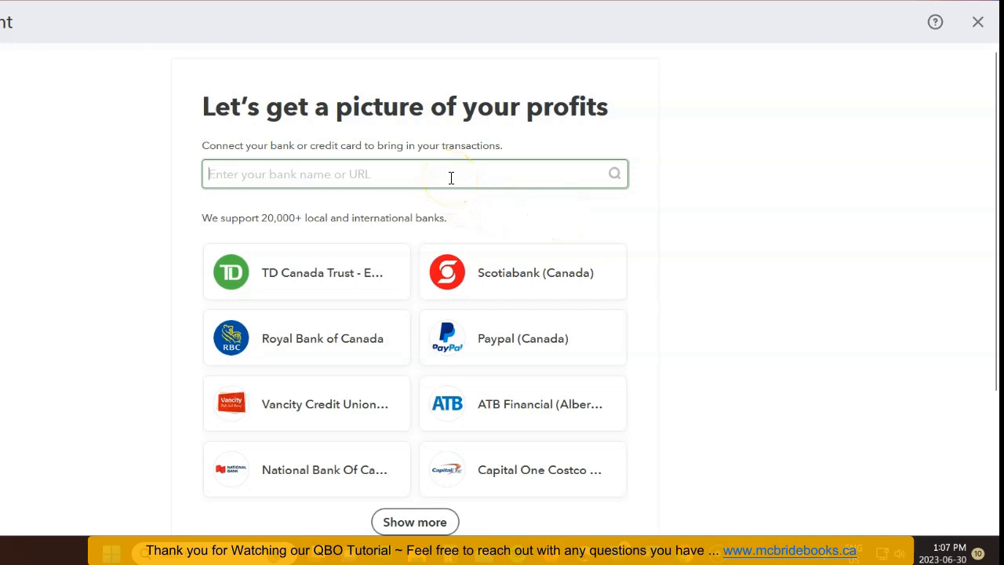
- Search the banks for rbc, choose Royal Bank of Canada and sign in with the username or card number and password, passing the robot check
{"action": "type", "text": "bc"}
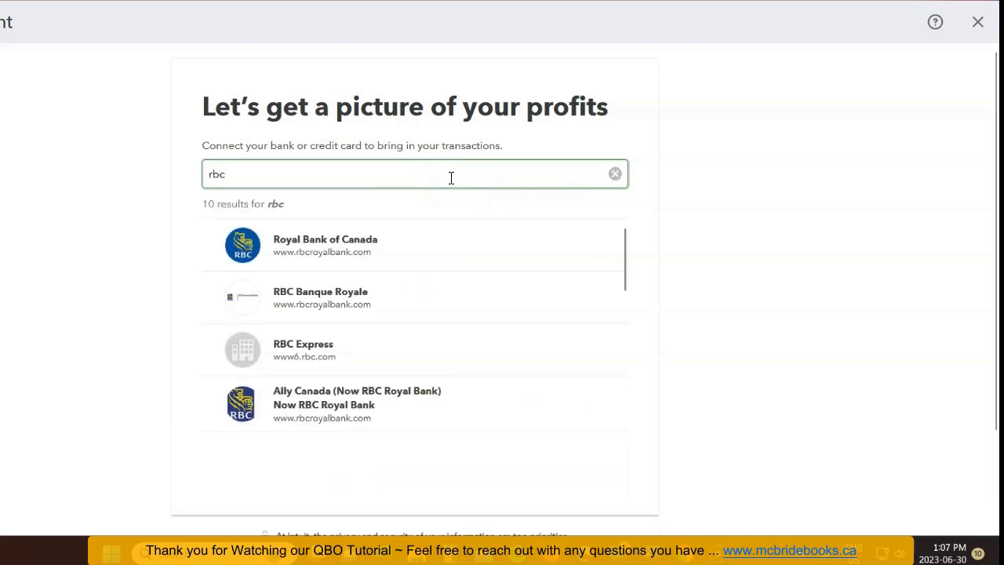
{"action": "left_click", "coordinate": [302, 255]}
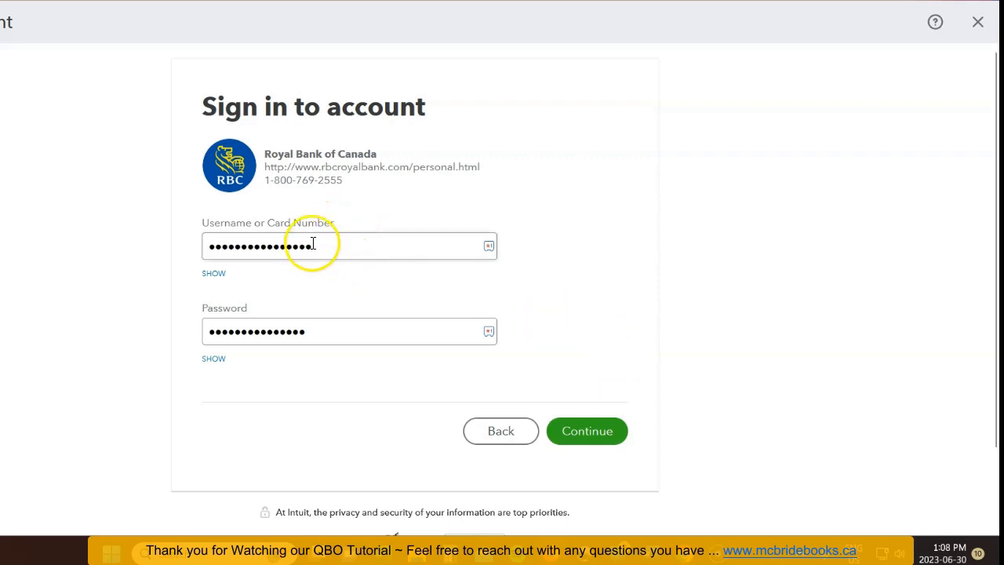
{"action": "left_click", "coordinate": [604, 437]}
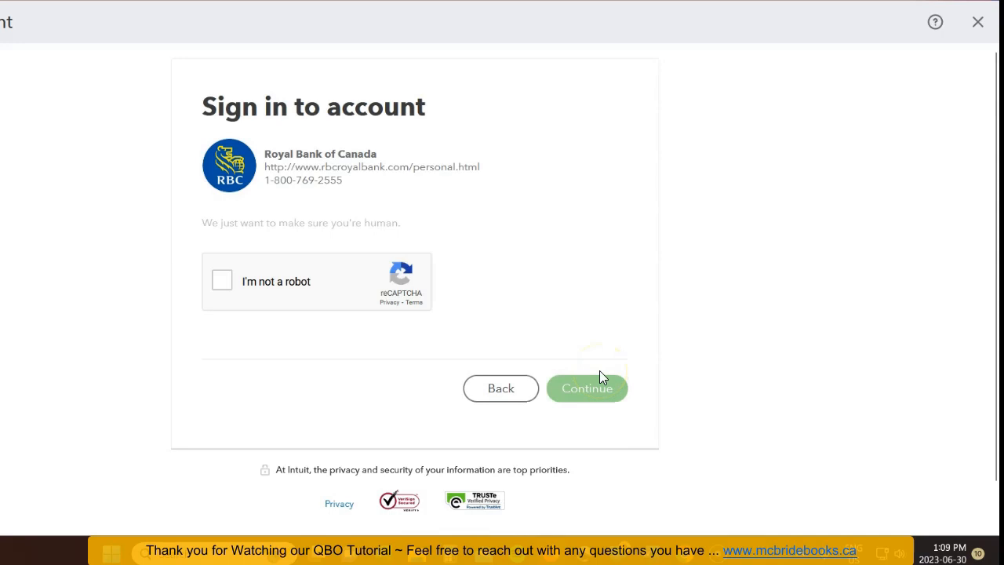
{"action": "left_click", "coordinate": [222, 281]}
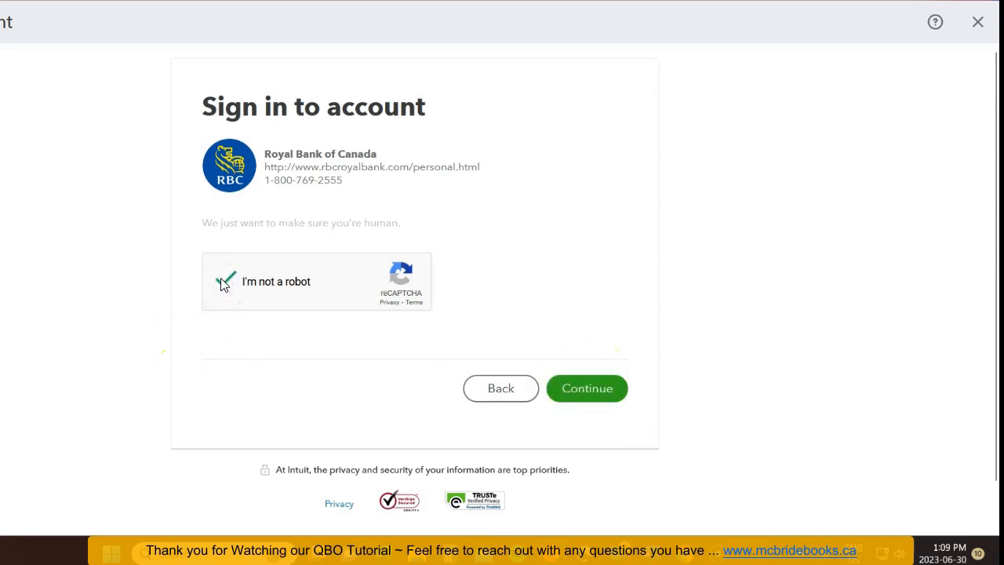
{"action": "left_click", "coordinate": [588, 392]}
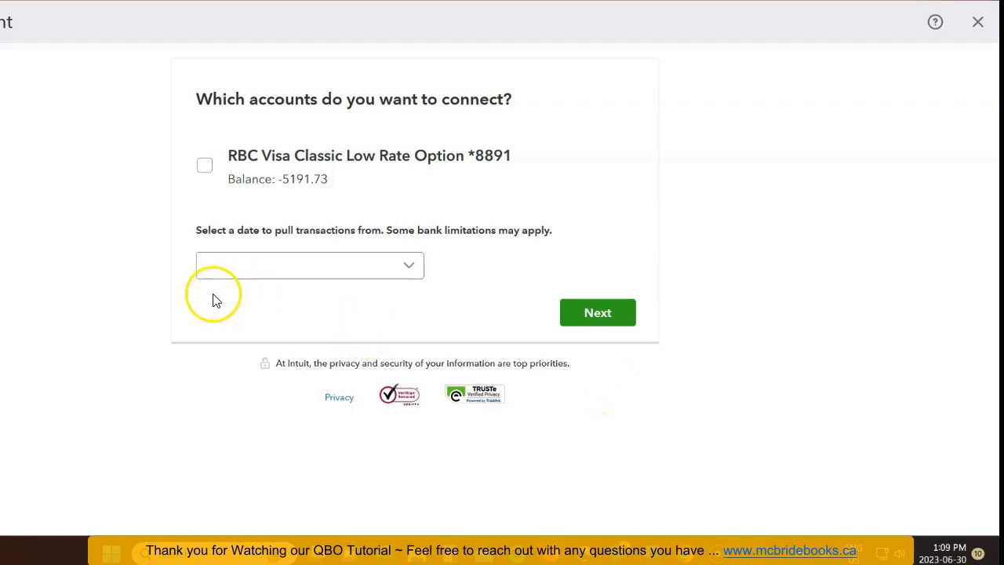
- Select the RBC Visa Classic Low Rate Option account to connect and set a custom transaction start date of 01-01-2023
{"action": "left_click", "coordinate": [205, 170]}
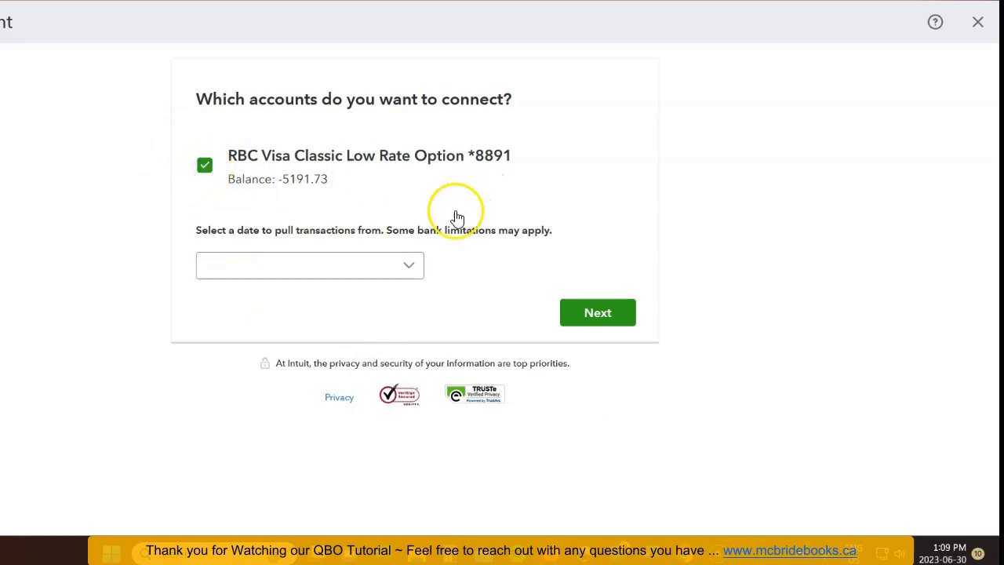
{"action": "left_click", "coordinate": [412, 265]}
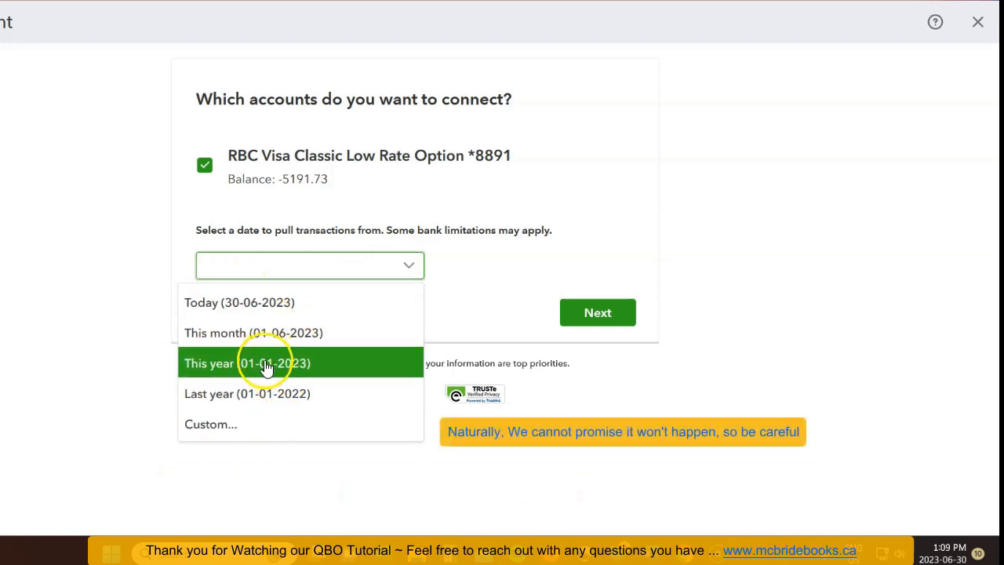
{"action": "left_click", "coordinate": [230, 433]}
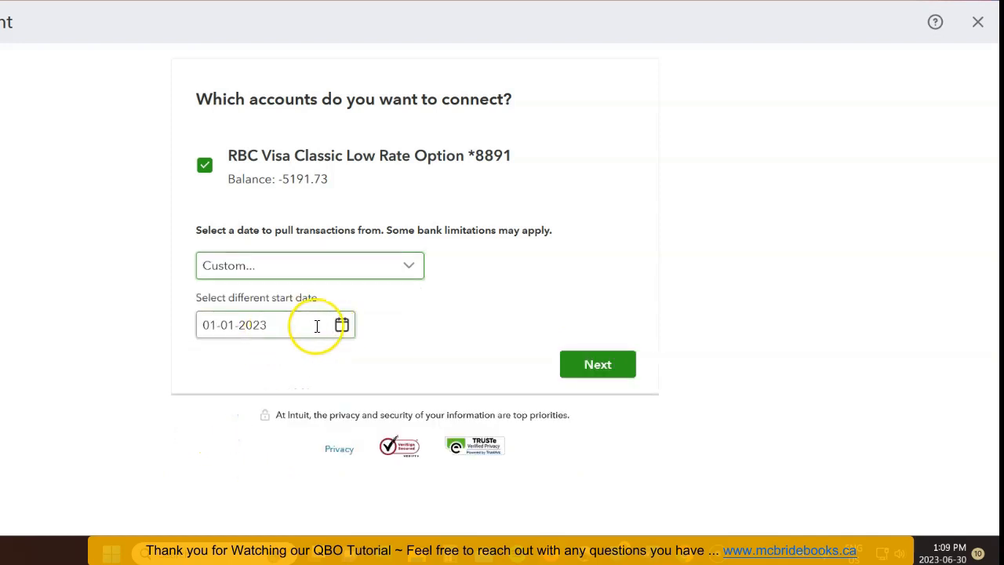
{"action": "left_click", "coordinate": [342, 325]}
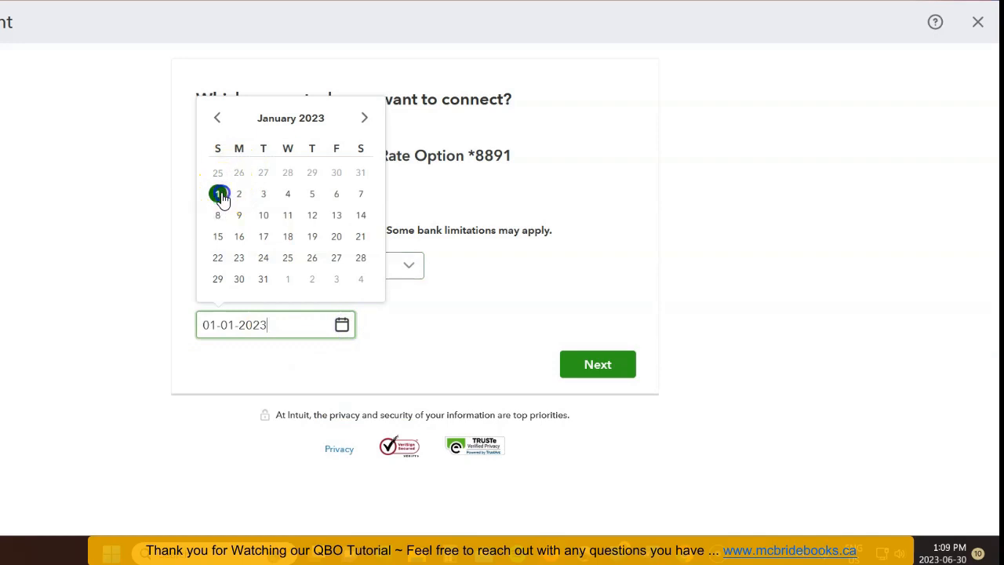
{"action": "left_click", "coordinate": [220, 196]}
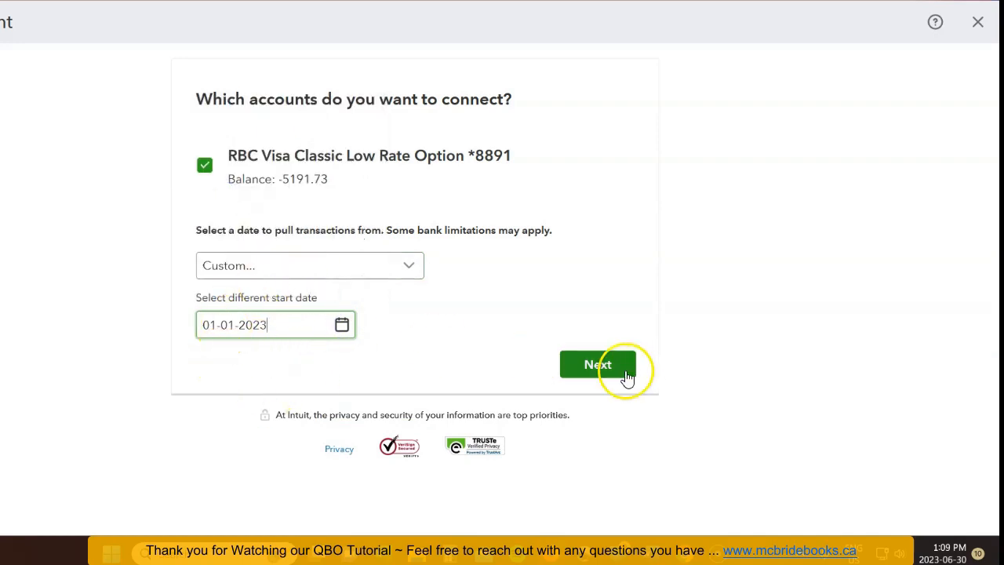
- Try to continue with This year (01-01-2023) as the date to pull transactions from
{"action": "left_click", "coordinate": [408, 265]}
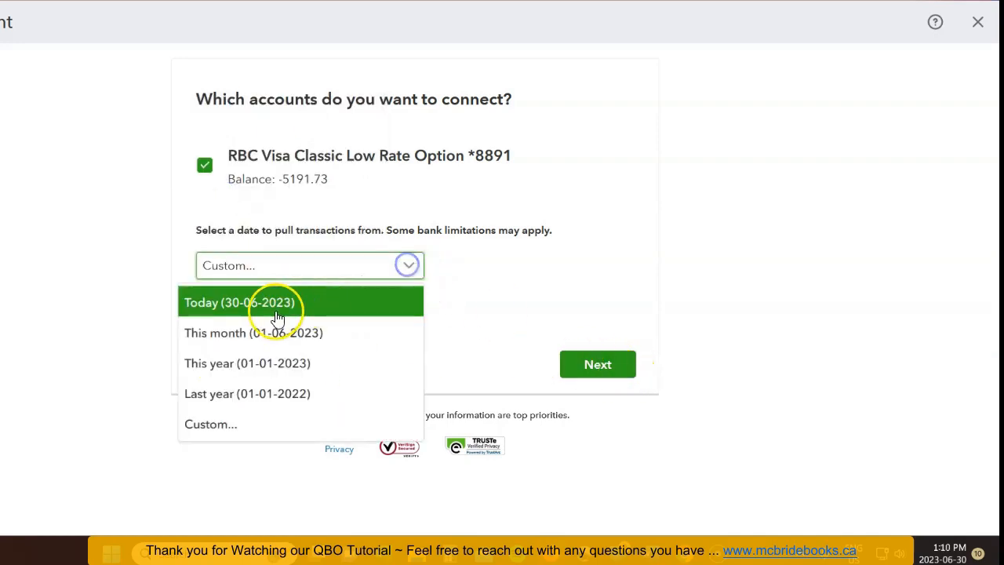
{"action": "left_click", "coordinate": [267, 375]}
{"action": "left_click", "coordinate": [609, 323]}
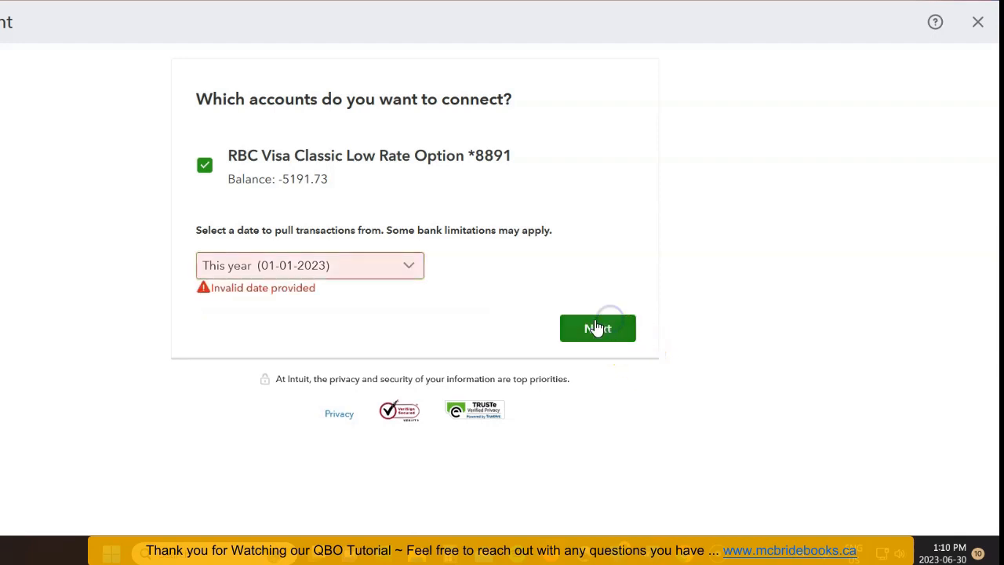
{"action": "left_click_drag", "start_coordinate": [315, 288], "coordinate": [227, 286]}
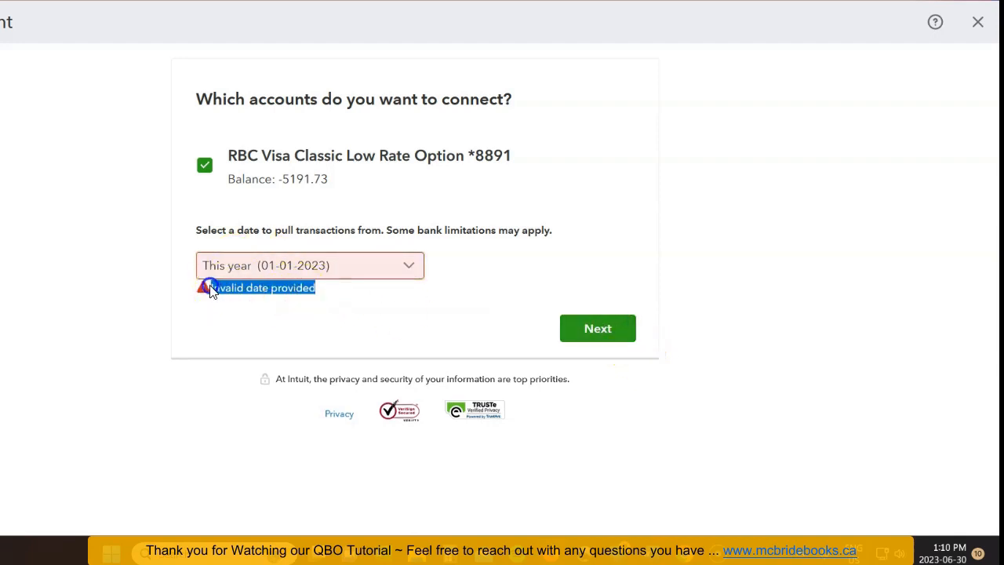
{"action": "left_click", "coordinate": [339, 272]}
- Set a custom transaction start date of 2023-01-01 and continue to the account type selection
{"action": "left_click", "coordinate": [390, 266]}
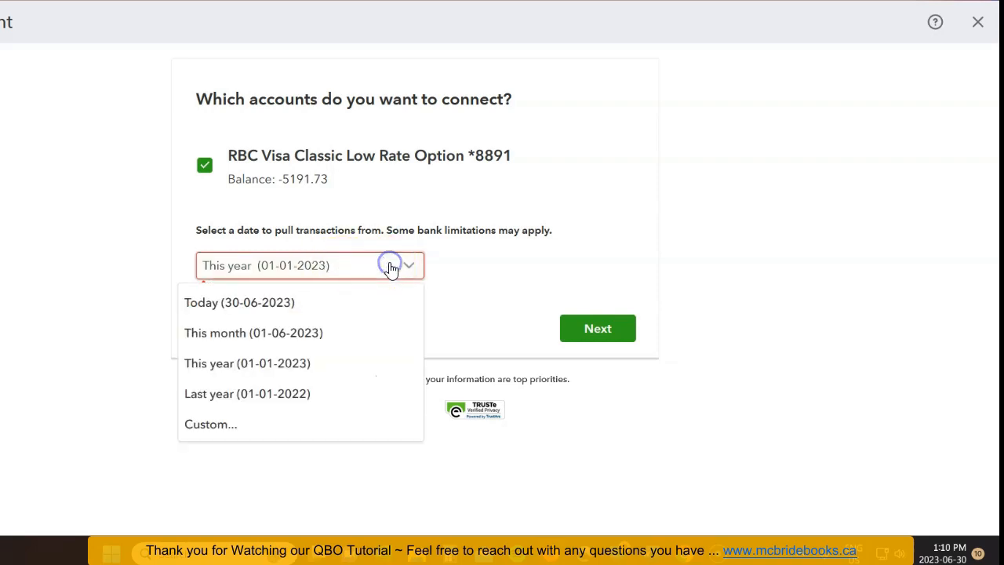
{"action": "left_click", "coordinate": [223, 424]}
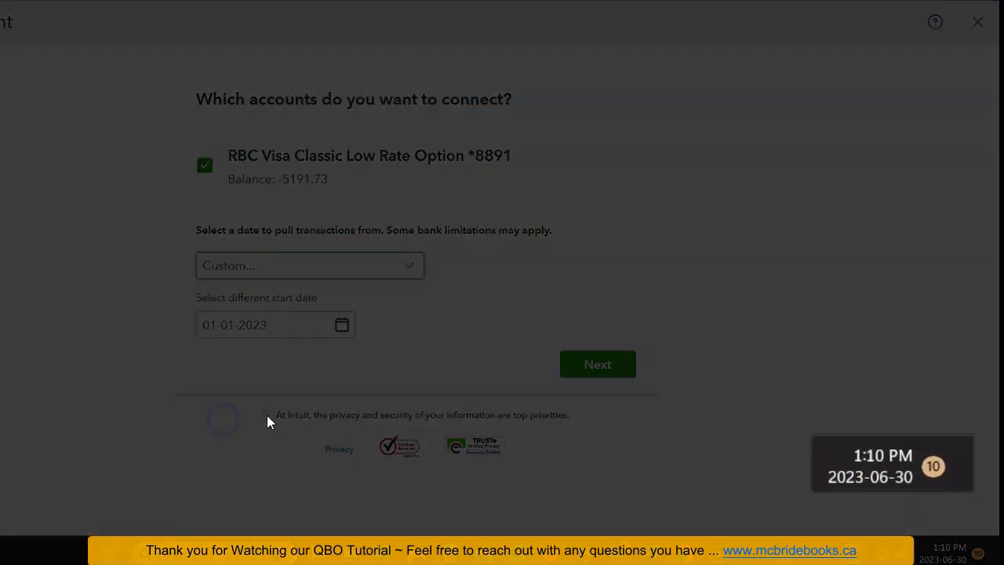
{"action": "left_click_drag", "start_coordinate": [279, 326], "coordinate": [195, 325]}
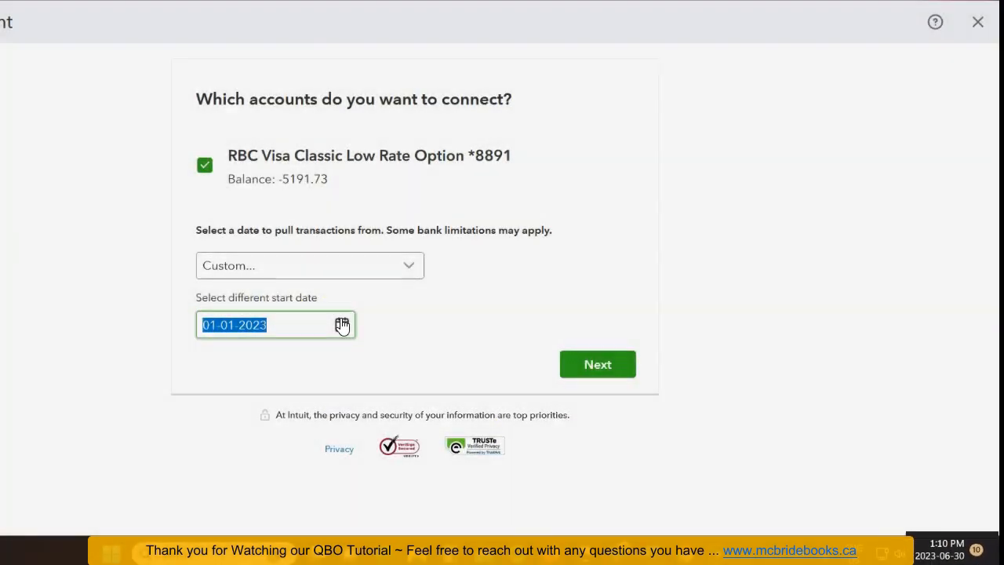
{"action": "type", "text": "2023-01"}
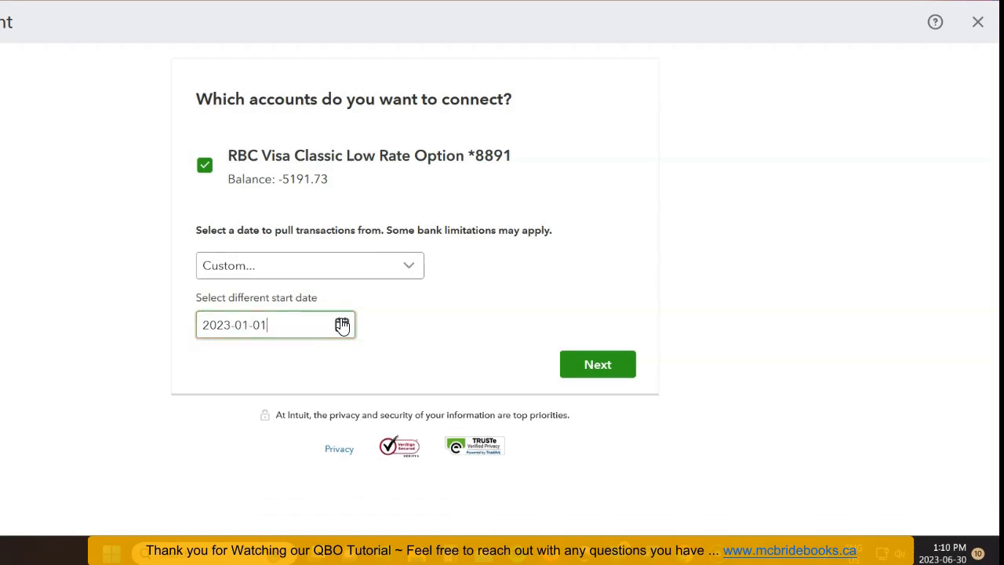
{"action": "left_click", "coordinate": [342, 325]}
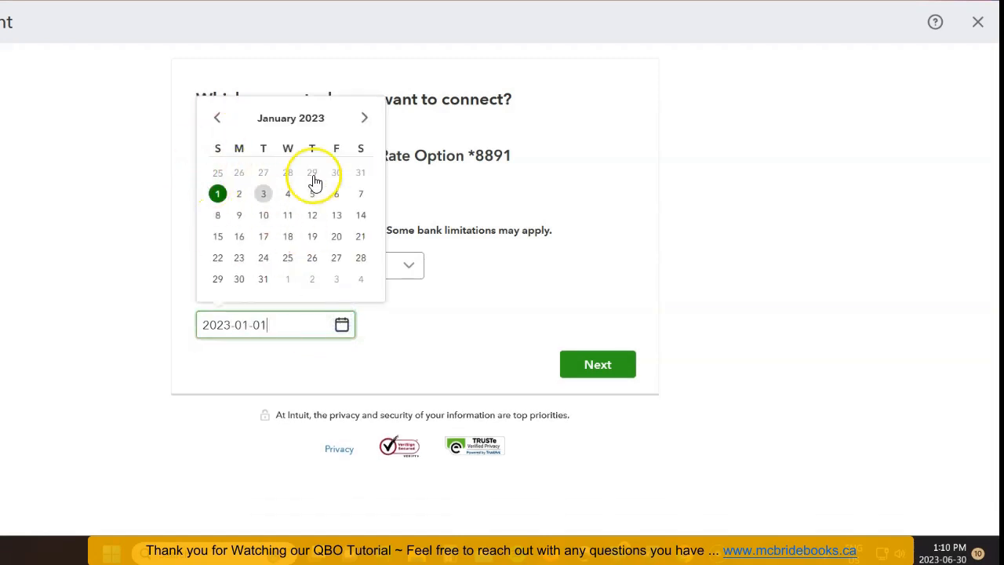
{"action": "left_click", "coordinate": [474, 292]}
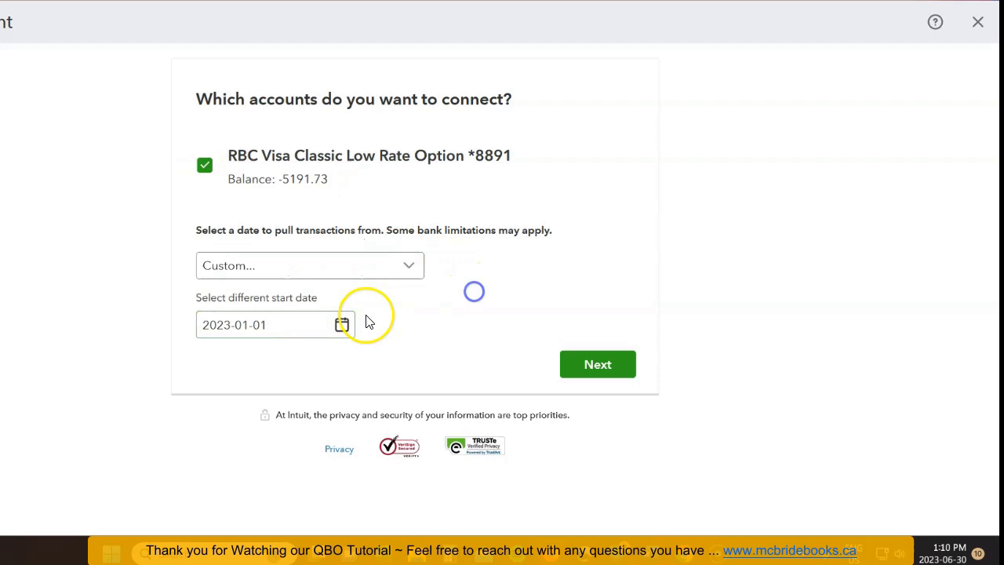
{"action": "left_click", "coordinate": [603, 367]}
{"action": "left_click", "coordinate": [602, 343]}
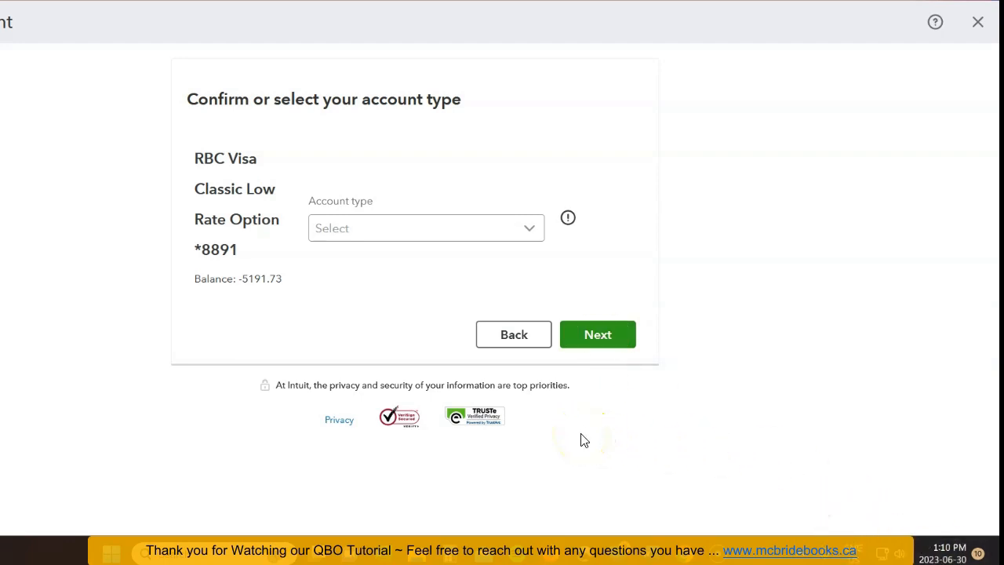
- Set the account type of the RBC Visa account to Credit card and continue to the account mapping
{"action": "left_click", "coordinate": [447, 228]}
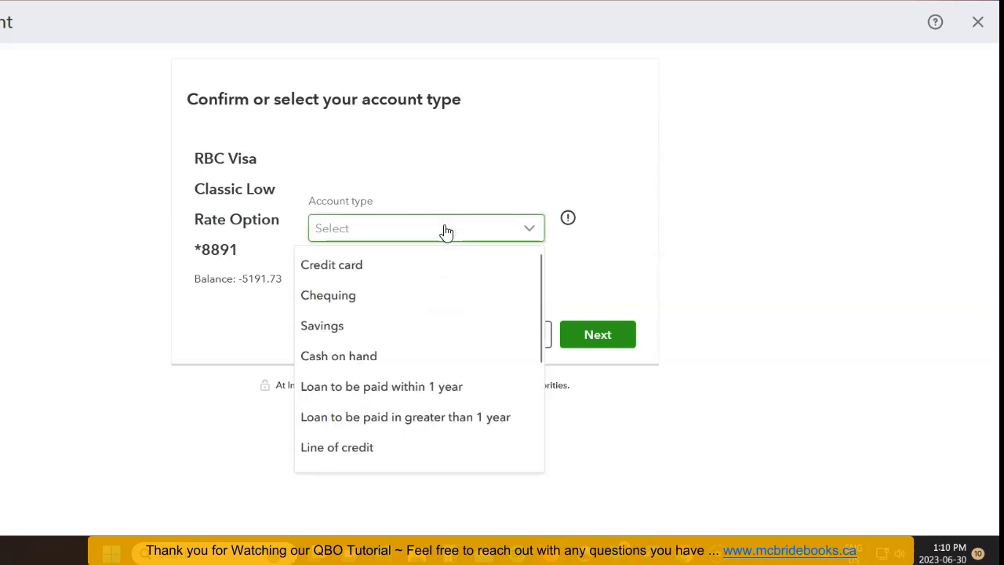
{"action": "left_click", "coordinate": [224, 108]}
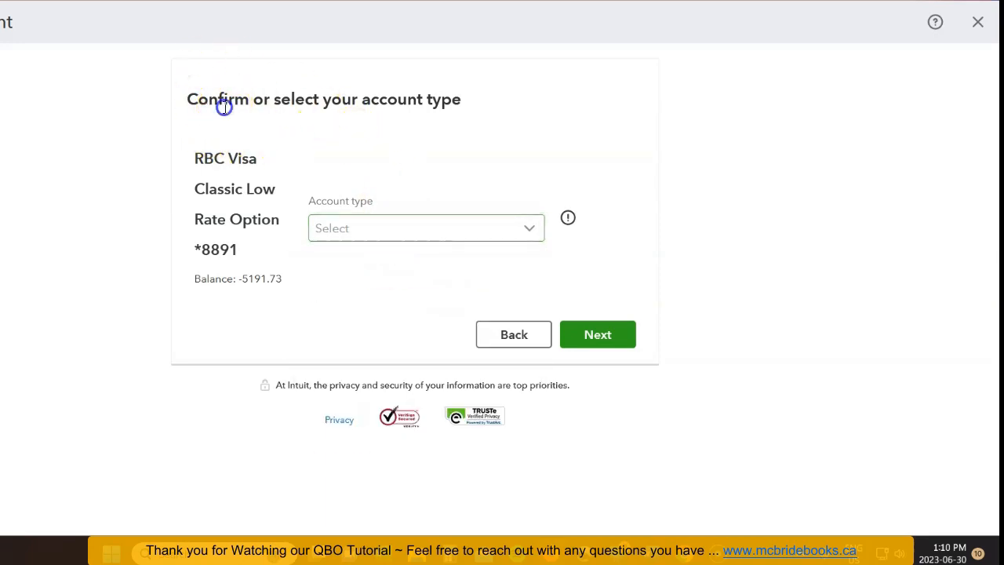
{"action": "left_click_drag", "start_coordinate": [188, 99], "coordinate": [467, 110]}
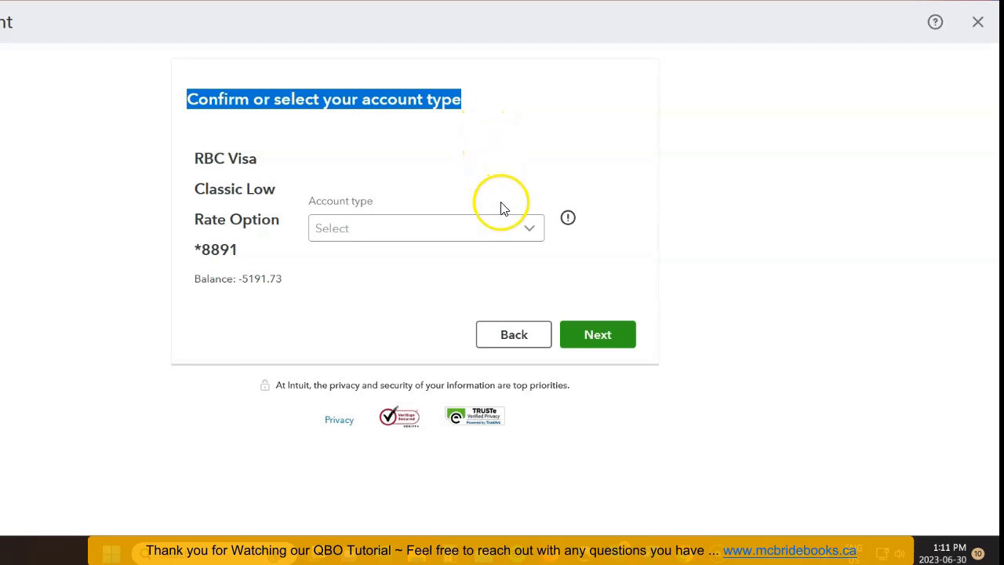
{"action": "left_click", "coordinate": [419, 235]}
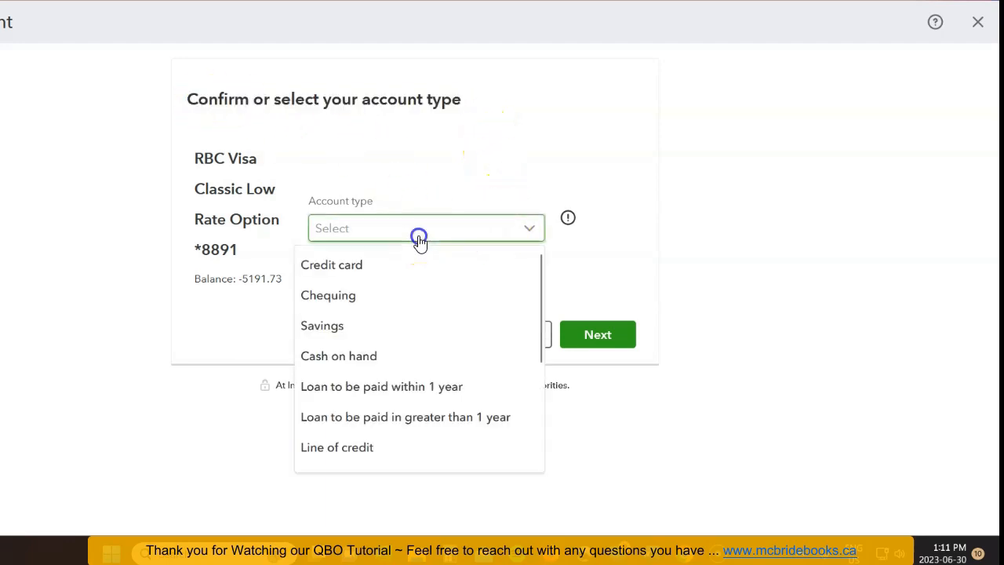
{"action": "left_click", "coordinate": [353, 265]}
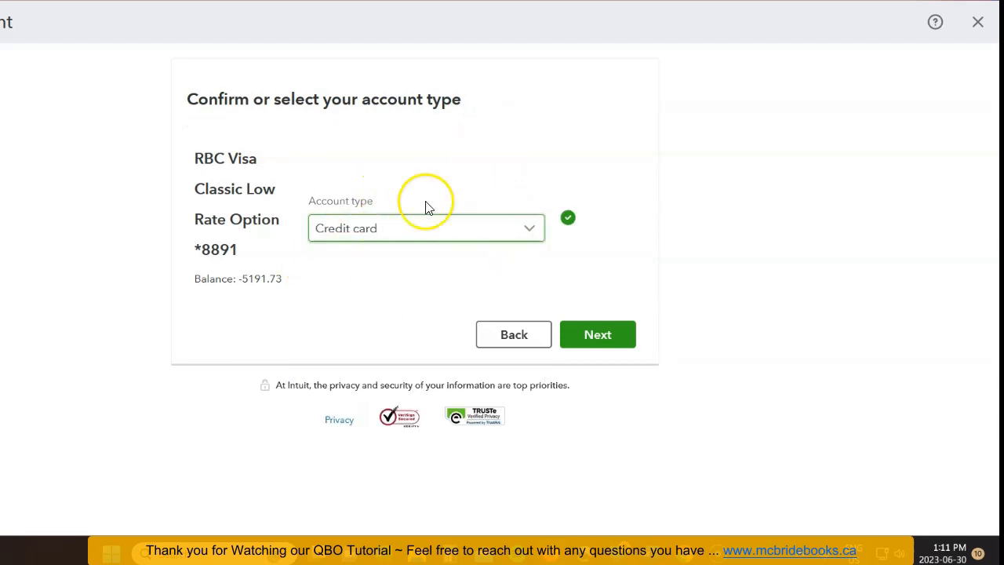
{"action": "left_click", "coordinate": [597, 335]}
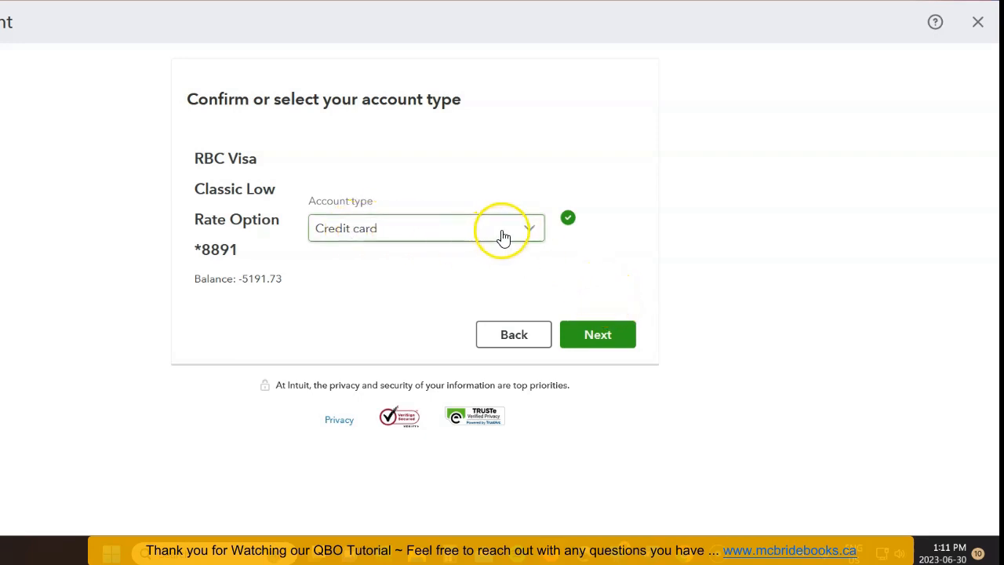
{"action": "left_click", "coordinate": [601, 337]}
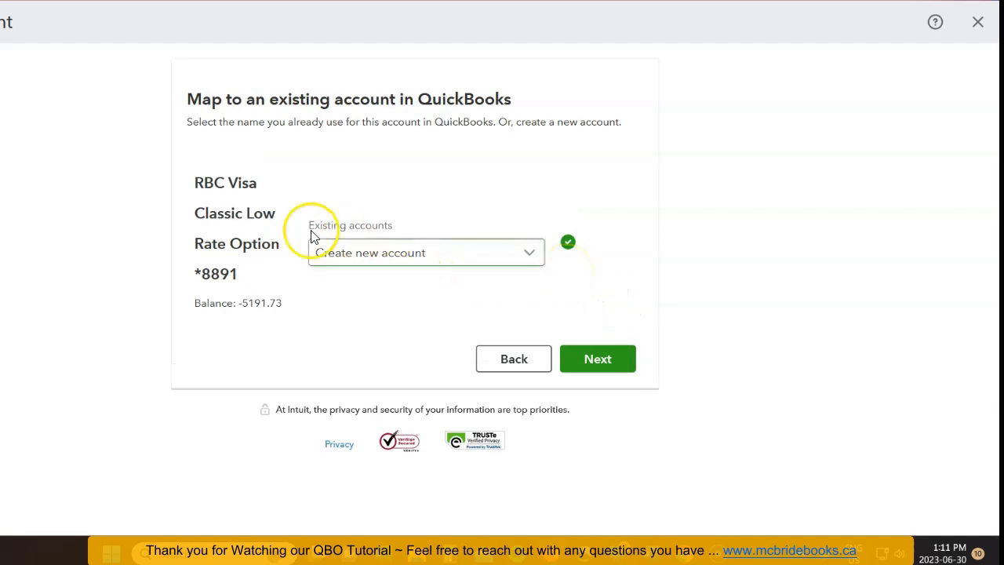
- Map the bank's RBC Visa account to the existing Credit Cards:RBC Visa account and review the other mapping choices
{"action": "left_click_drag", "start_coordinate": [309, 228], "coordinate": [399, 225]}
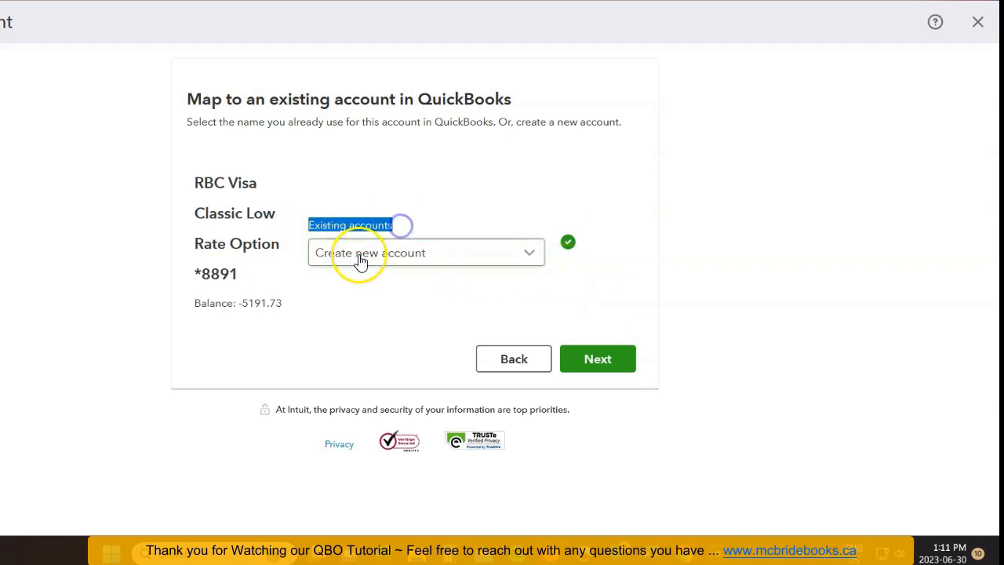
{"action": "left_click", "coordinate": [434, 197]}
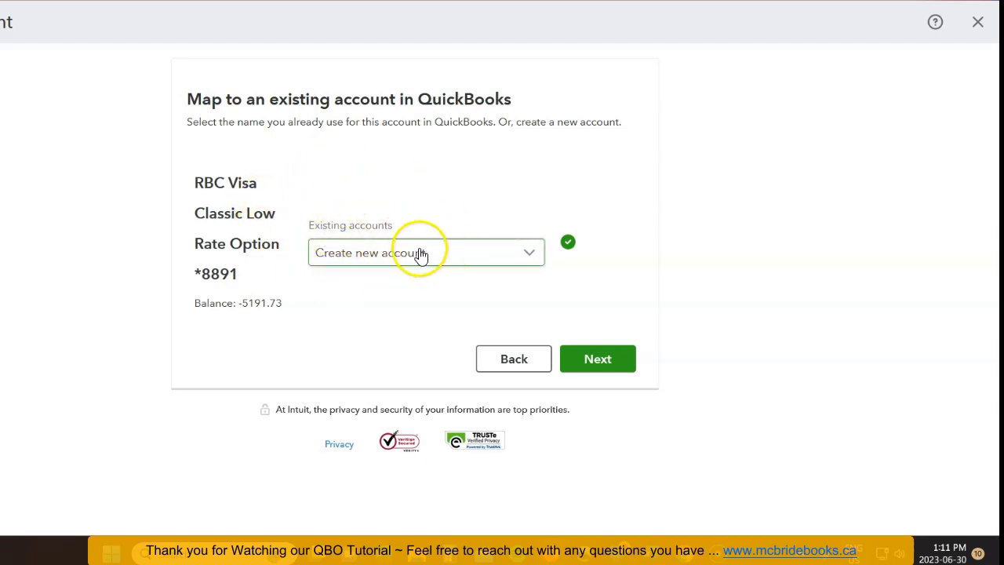
{"action": "left_click", "coordinate": [528, 261]}
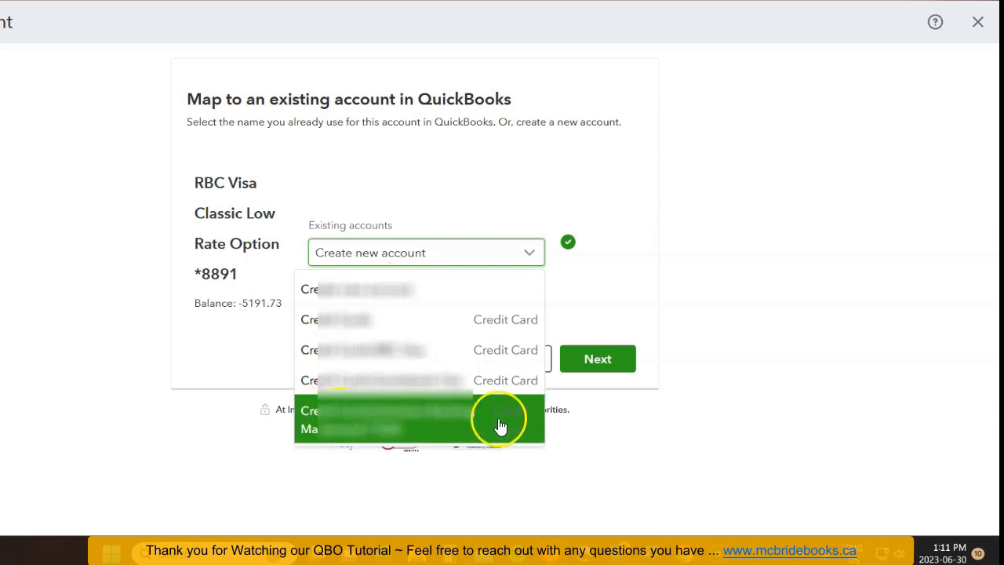
{"action": "left_click", "coordinate": [401, 353]}
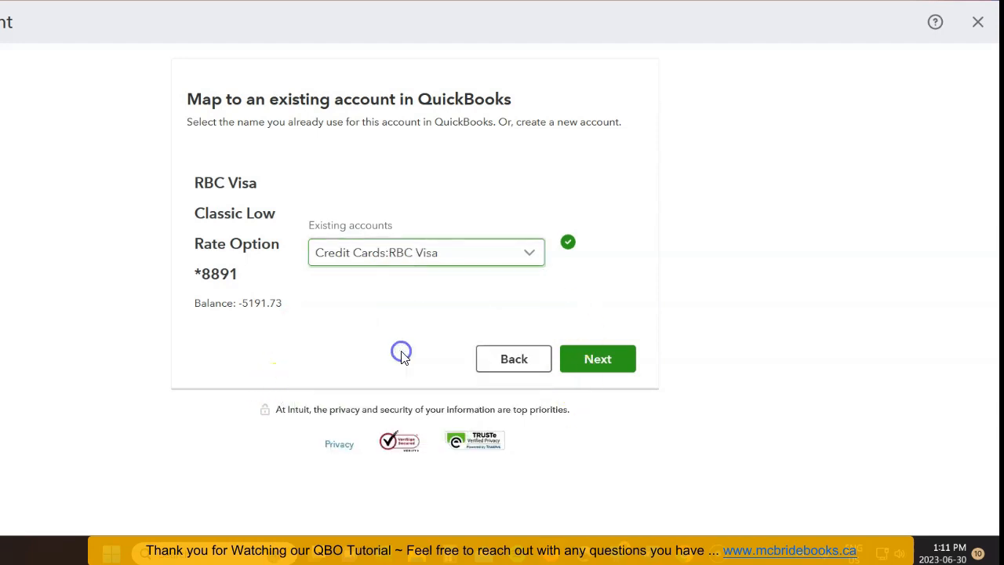
{"action": "left_click", "coordinate": [420, 257]}
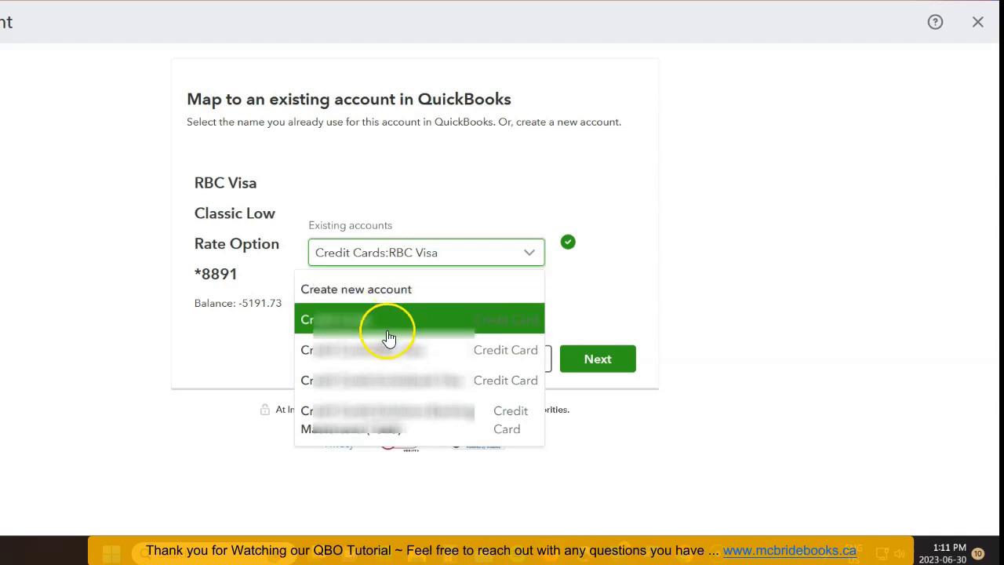
{"action": "left_click", "coordinate": [505, 360]}
{"action": "left_click", "coordinate": [509, 257]}
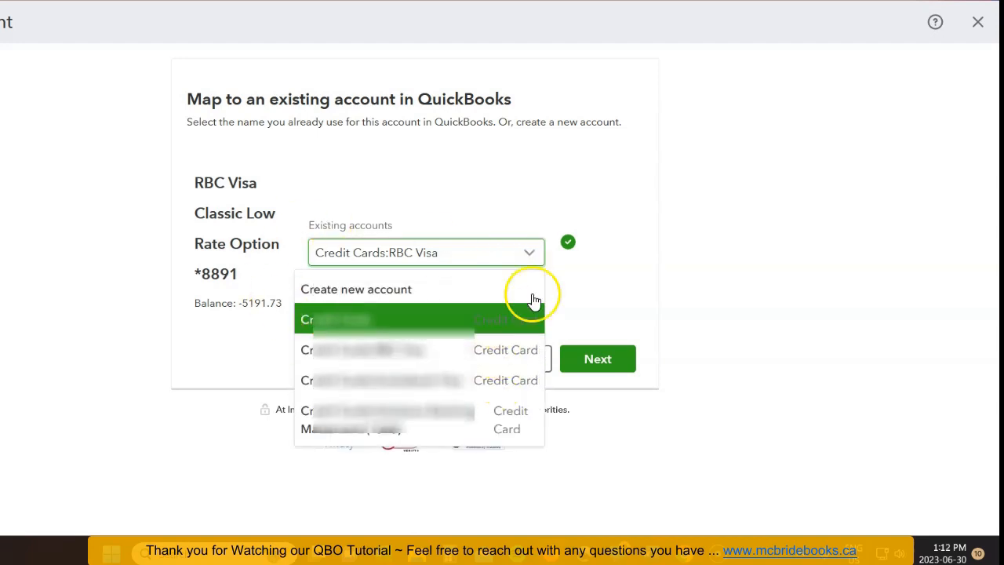
{"action": "left_click", "coordinate": [623, 287]}
- Return to the account type selection, change the RBC Visa account's type to Chequing and continue
{"action": "left_click", "coordinate": [524, 358]}
{"action": "left_click", "coordinate": [471, 246]}
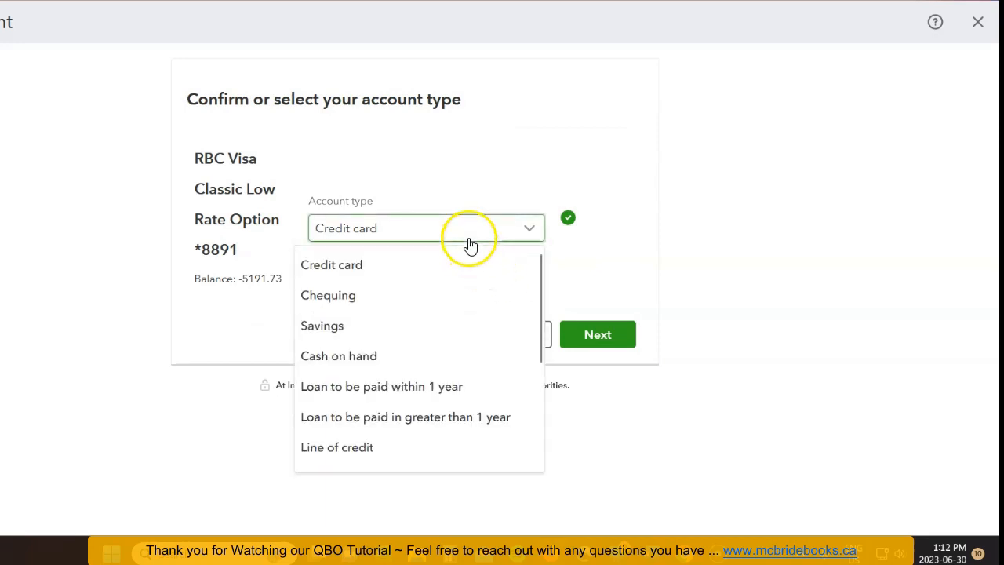
{"action": "left_click", "coordinate": [445, 297]}
{"action": "left_click", "coordinate": [596, 335]}
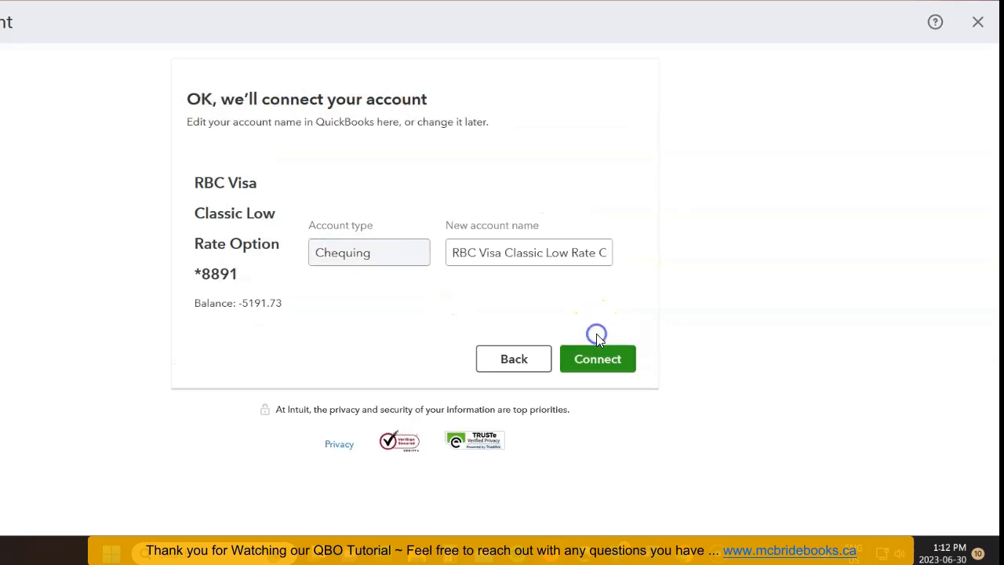
- Return to the account type selection, change the RBC Visa account's type to Cash on hand and review the existing accounts offered for mapping
{"action": "left_click", "coordinate": [599, 253]}
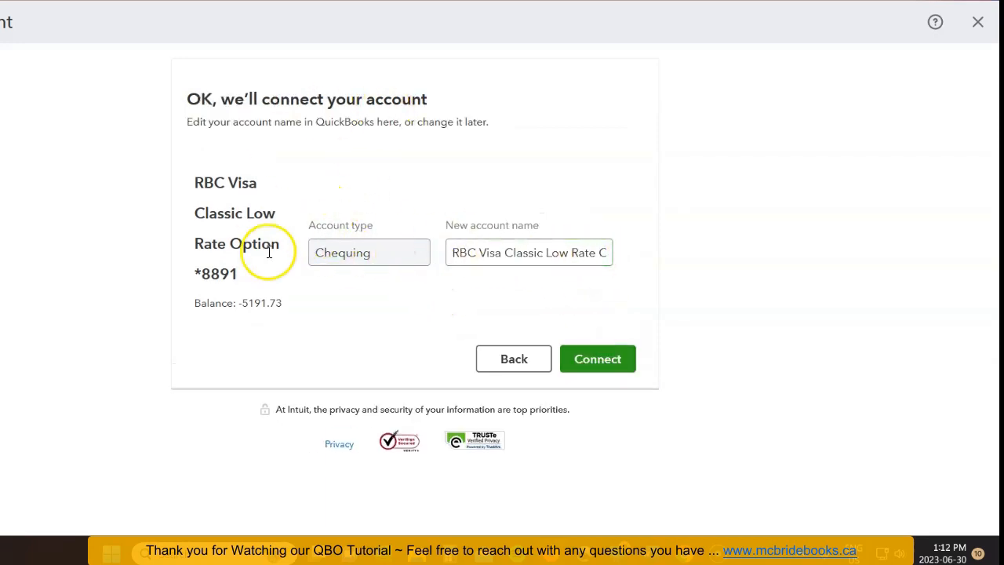
{"action": "left_click_drag", "start_coordinate": [308, 222], "coordinate": [561, 285]}
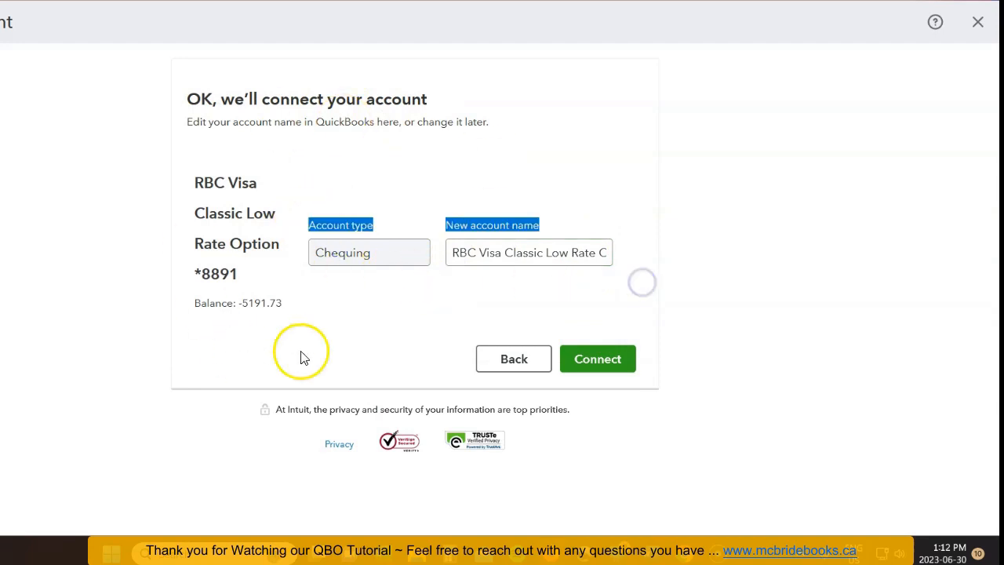
{"action": "left_click", "coordinate": [515, 362]}
{"action": "left_click", "coordinate": [475, 232]}
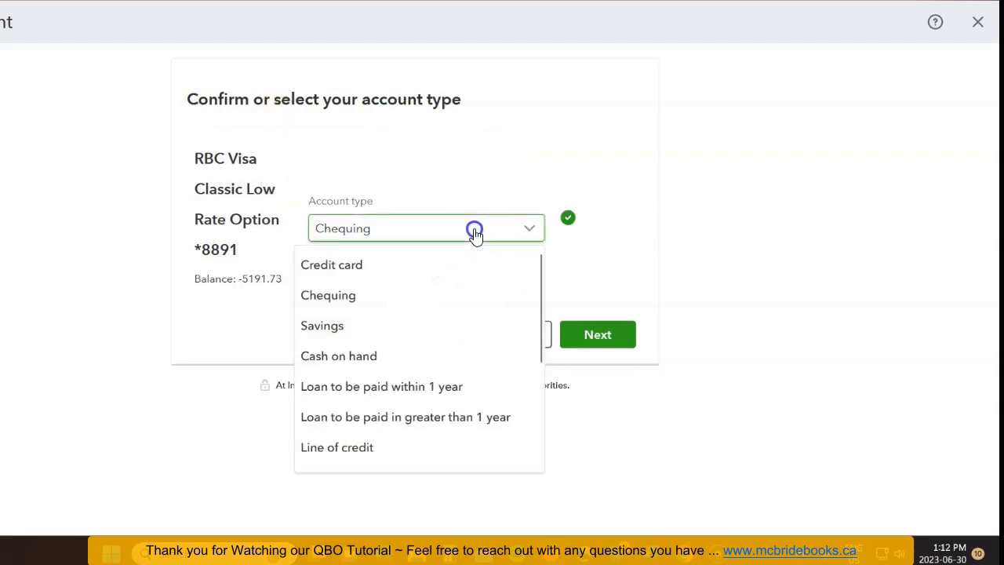
{"action": "left_click", "coordinate": [423, 358]}
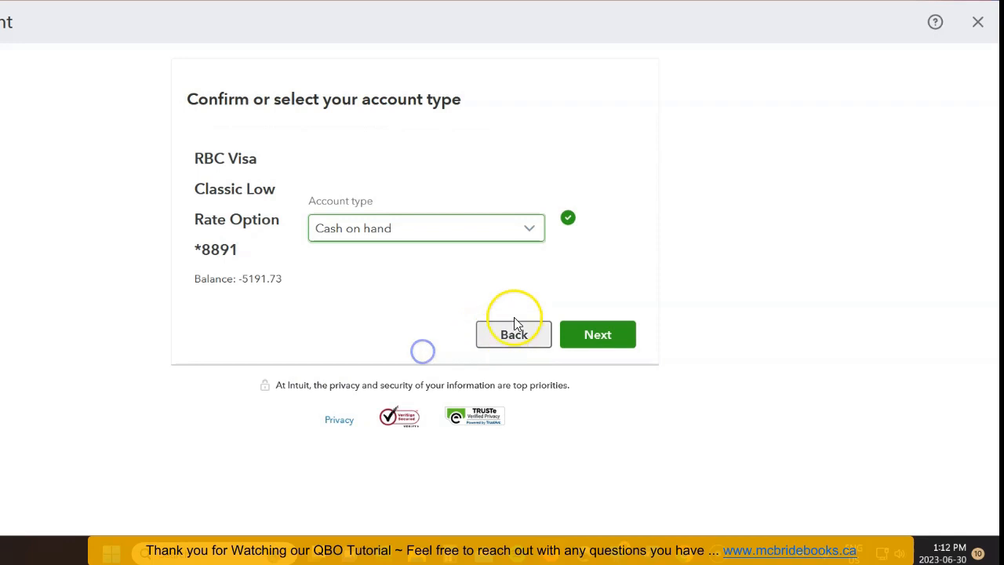
{"action": "left_click", "coordinate": [585, 337]}
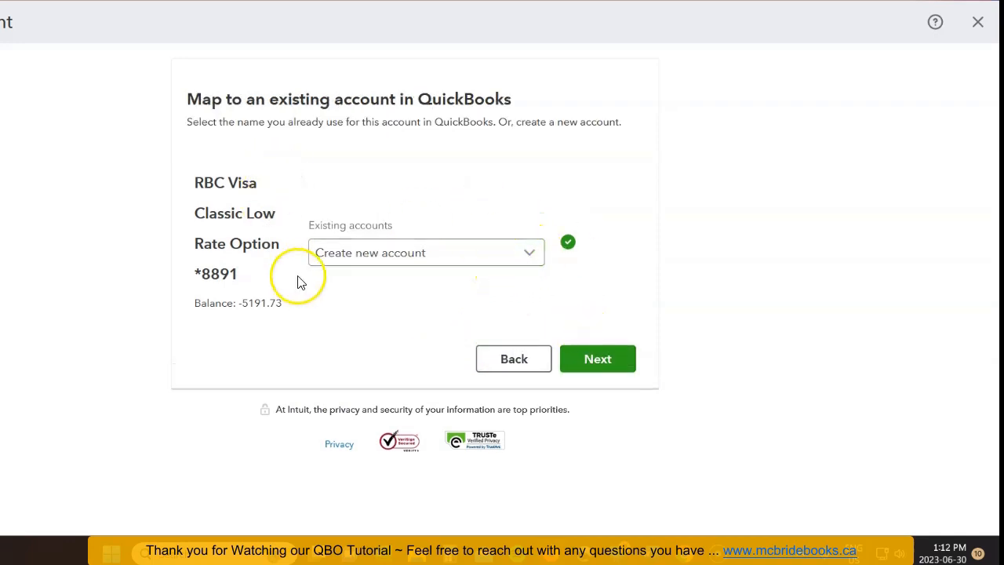
{"action": "left_click", "coordinate": [481, 259]}
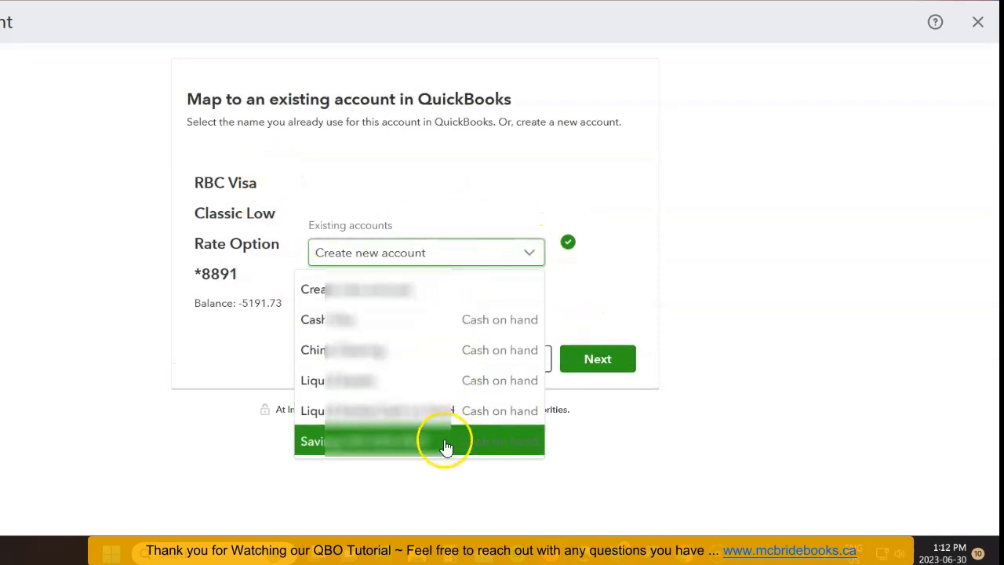
{"action": "left_click", "coordinate": [511, 205]}
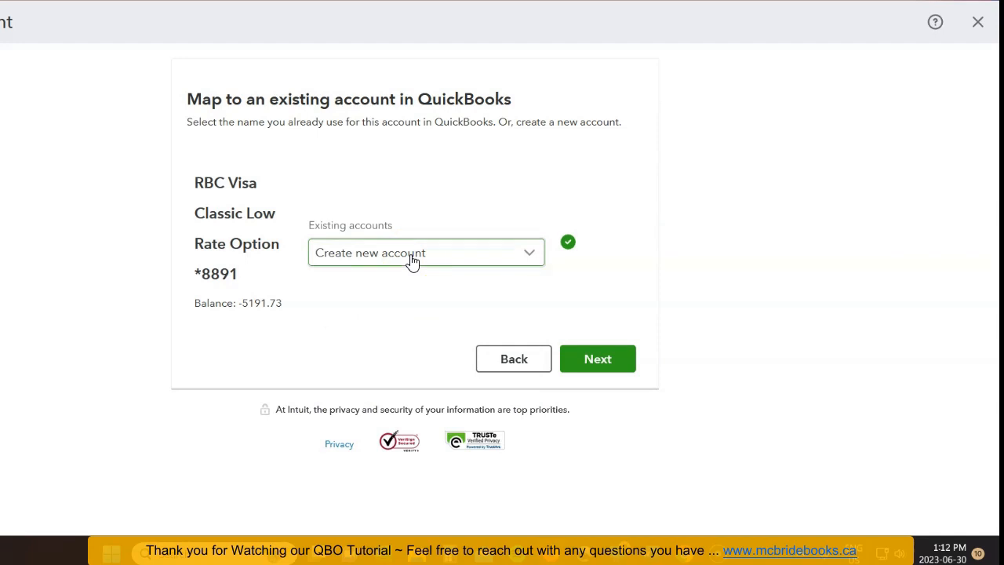
- Go back, change the RBC Visa account's type to Chequing and review the account type and new account name for the connection
{"action": "left_click", "coordinate": [520, 358]}
{"action": "left_click", "coordinate": [424, 227]}
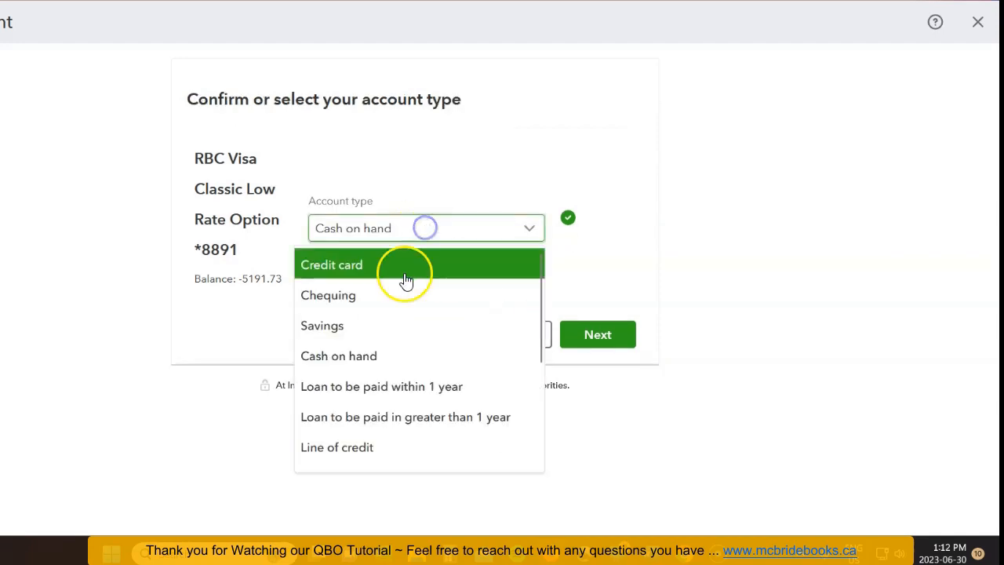
{"action": "left_click", "coordinate": [405, 292]}
{"action": "left_click", "coordinate": [589, 335]}
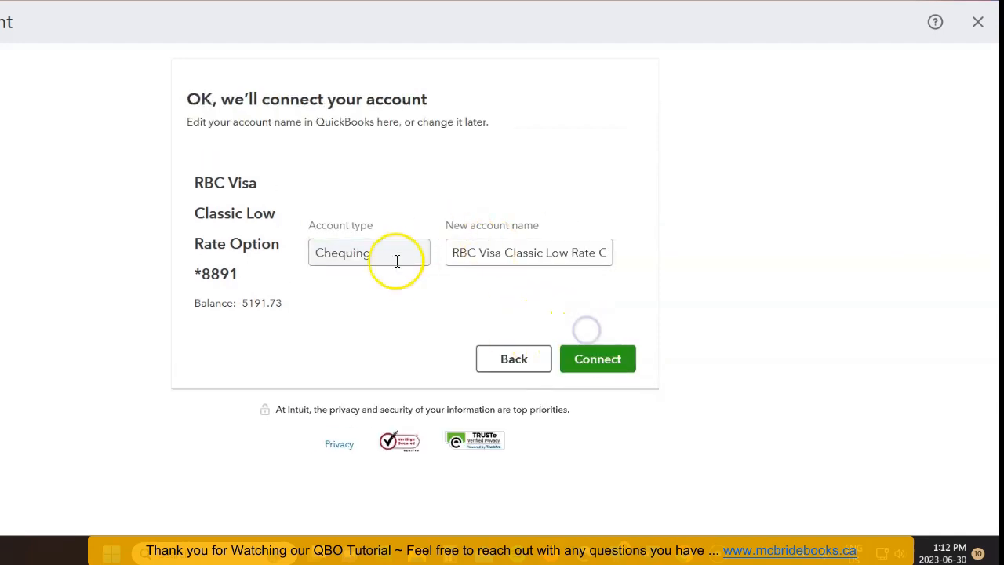
{"action": "left_click_drag", "start_coordinate": [309, 224], "coordinate": [634, 302]}
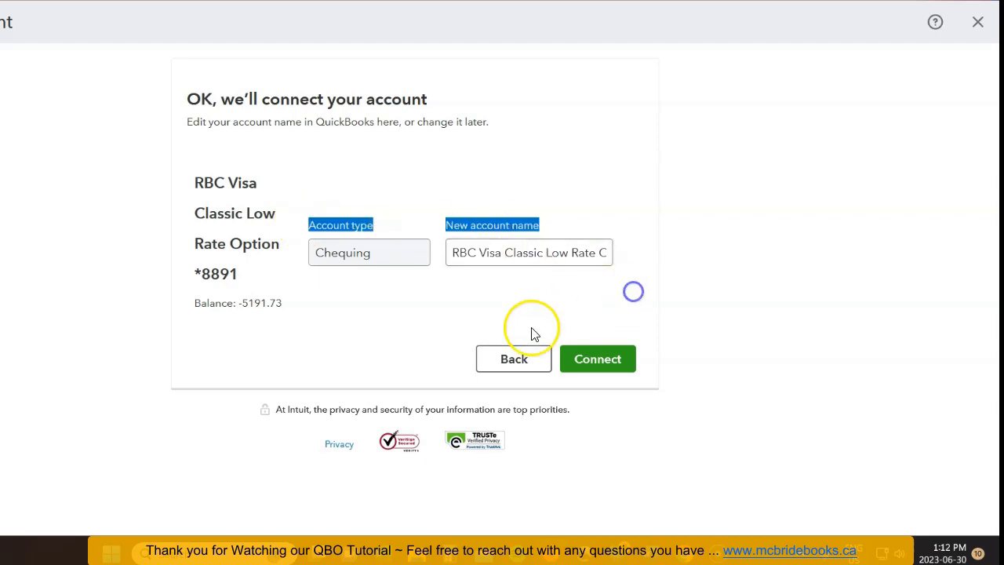
- Go back to the account type selection, set the RBC Visa account's type to Credit card and continue to the mapping
{"action": "left_click", "coordinate": [513, 358]}
{"action": "left_click", "coordinate": [435, 234]}
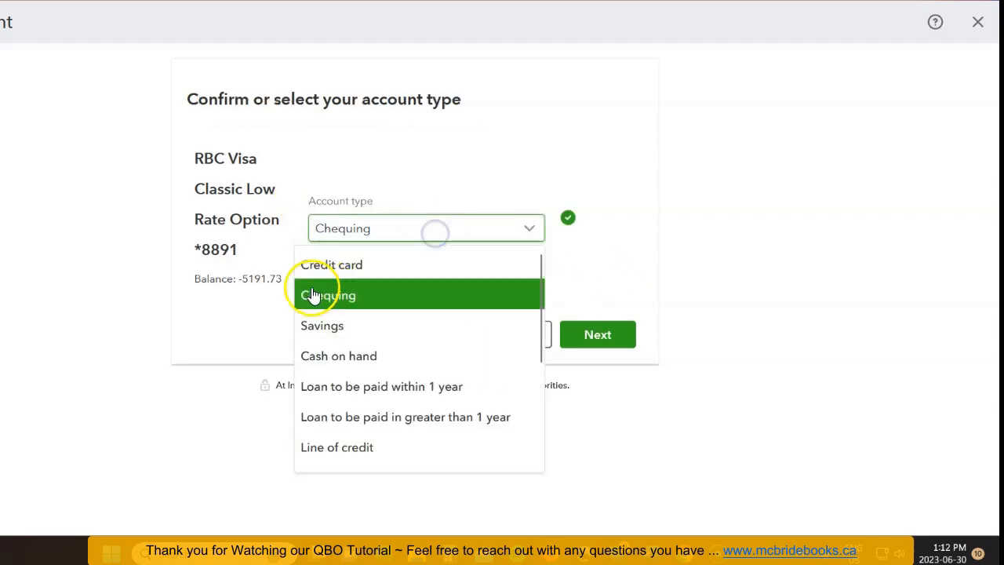
{"action": "left_click", "coordinate": [380, 268]}
{"action": "left_click", "coordinate": [596, 336]}
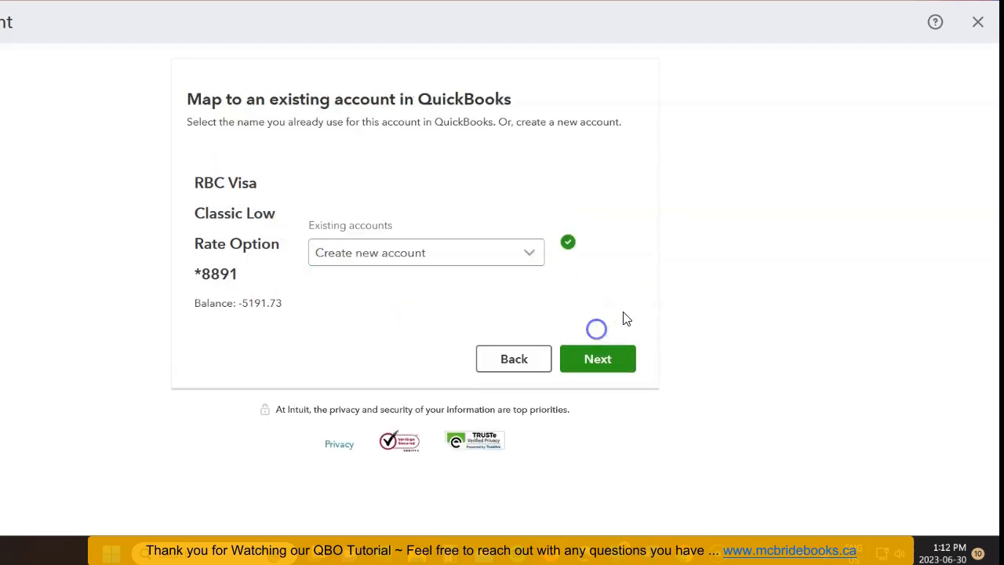
- Map the bank account to the existing Credit Cards:RBC Visa account, continue and check the existing account name
{"action": "left_click", "coordinate": [458, 258]}
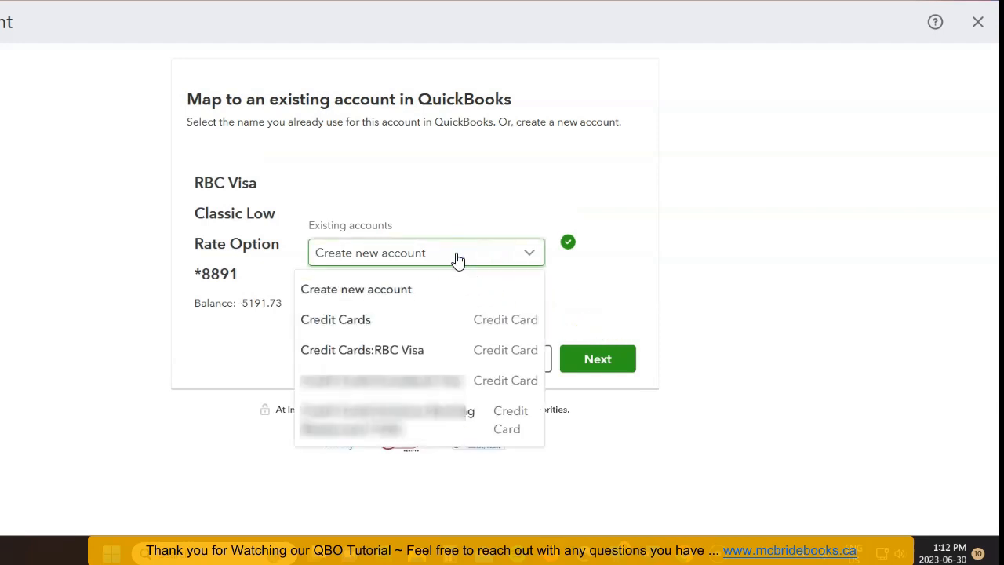
{"action": "left_click", "coordinate": [433, 351]}
{"action": "left_click", "coordinate": [584, 355]}
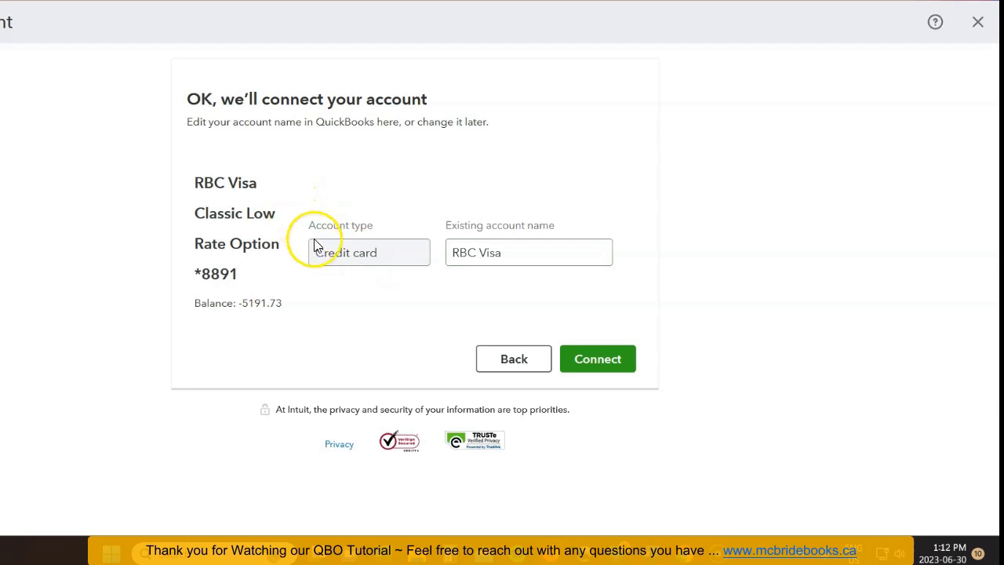
{"action": "left_click_drag", "start_coordinate": [443, 227], "coordinate": [555, 226]}
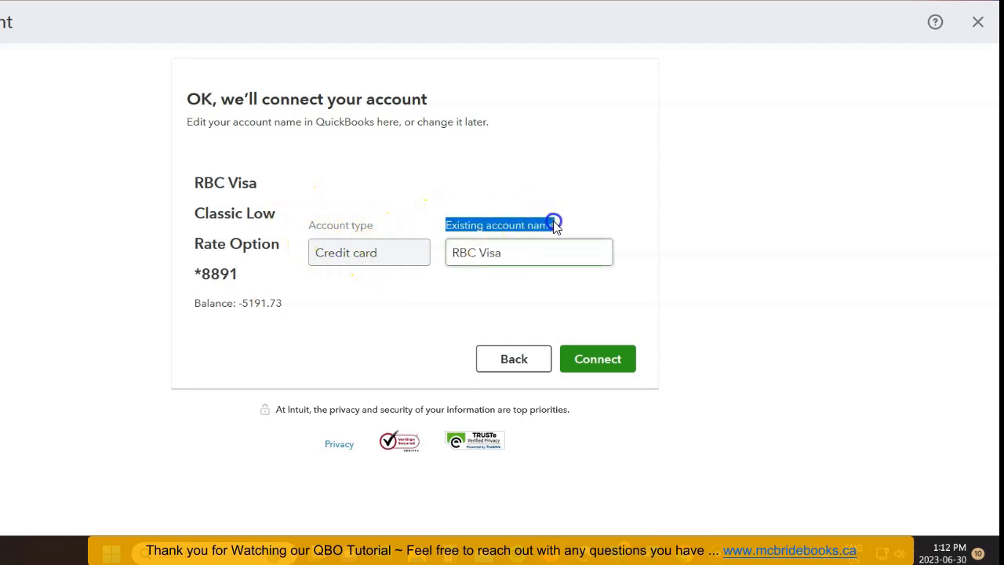
{"action": "left_click_drag", "start_coordinate": [509, 252], "coordinate": [433, 252]}
- Connect the RBC Visa account, finish the setup and look over its downloaded transactions for review
{"action": "left_click", "coordinate": [596, 358]}
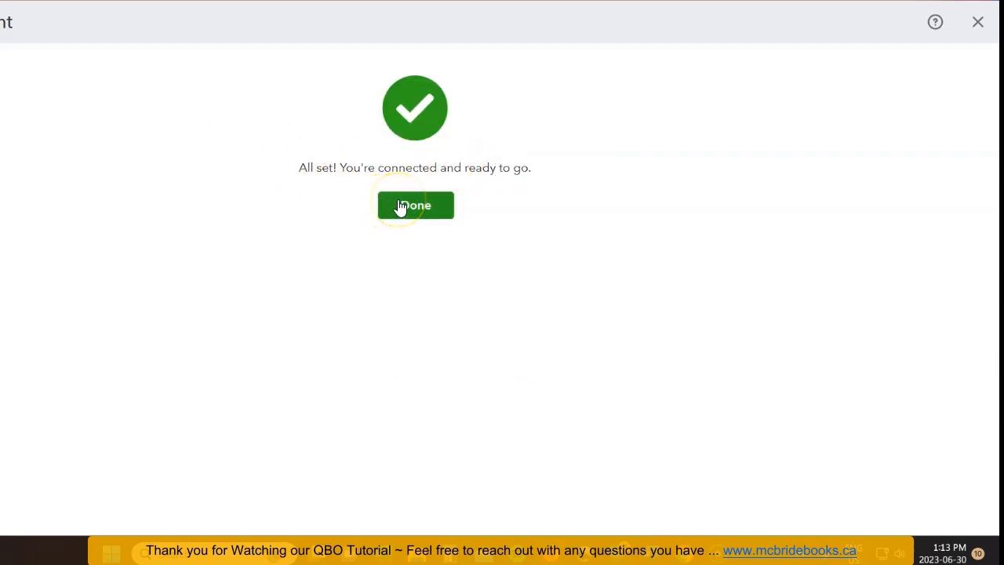
{"action": "left_click", "coordinate": [400, 206]}
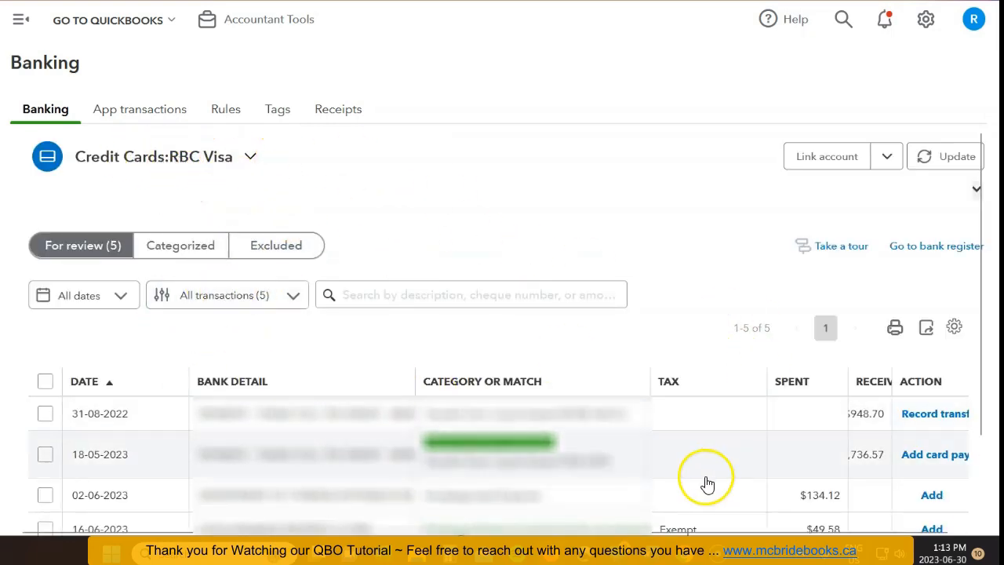
{"action": "scroll", "coordinate": [630, 390], "scroll_direction": "down", "scroll_amount": 2}
{"action": "scroll", "coordinate": [630, 390], "scroll_direction": "up", "scroll_amount": 2}
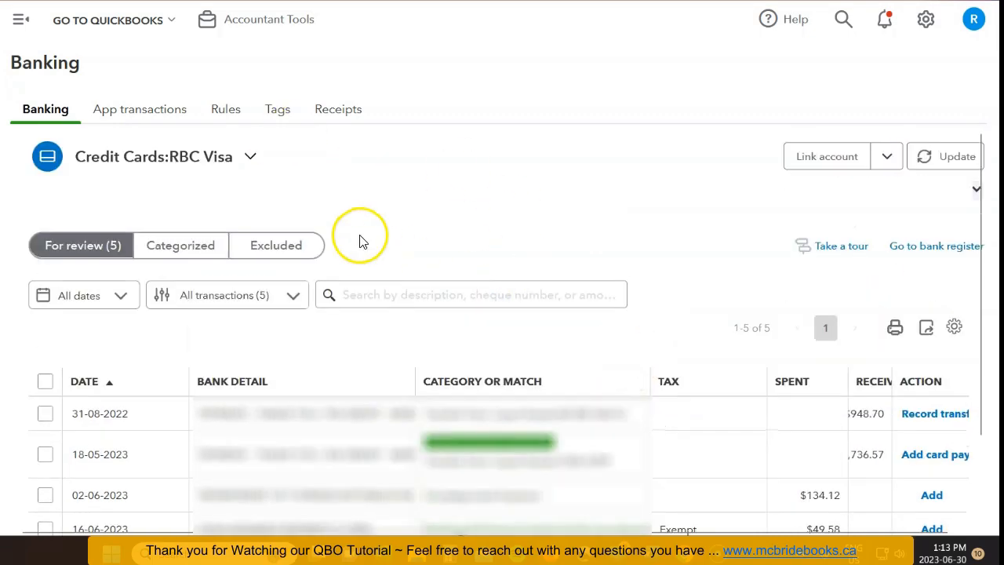